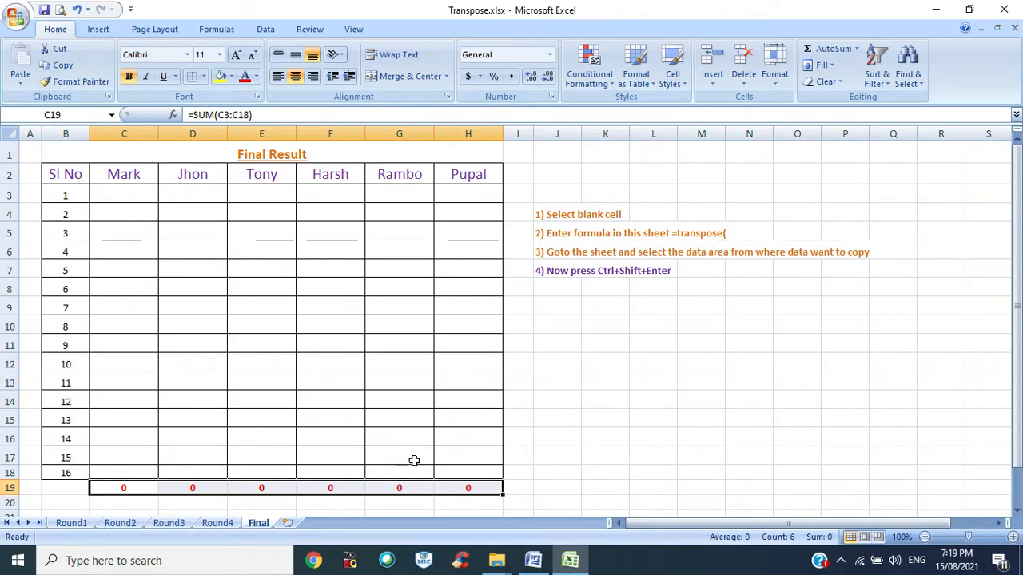
- Browse the Round1 to Round4 and Final sheets and inspect the Round1 score table
click(80, 524)
click(121, 524)
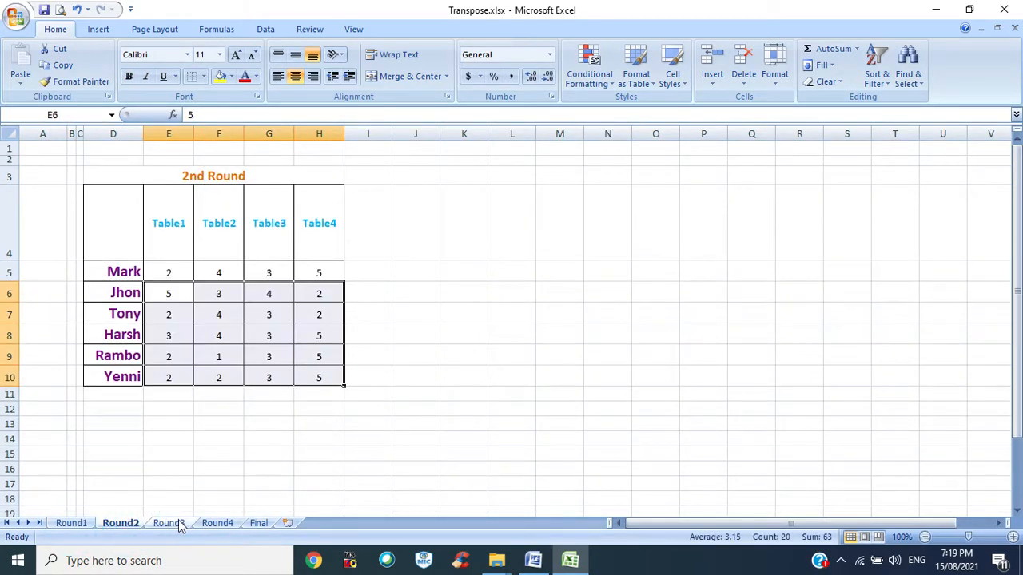
click(172, 523)
click(218, 524)
click(258, 524)
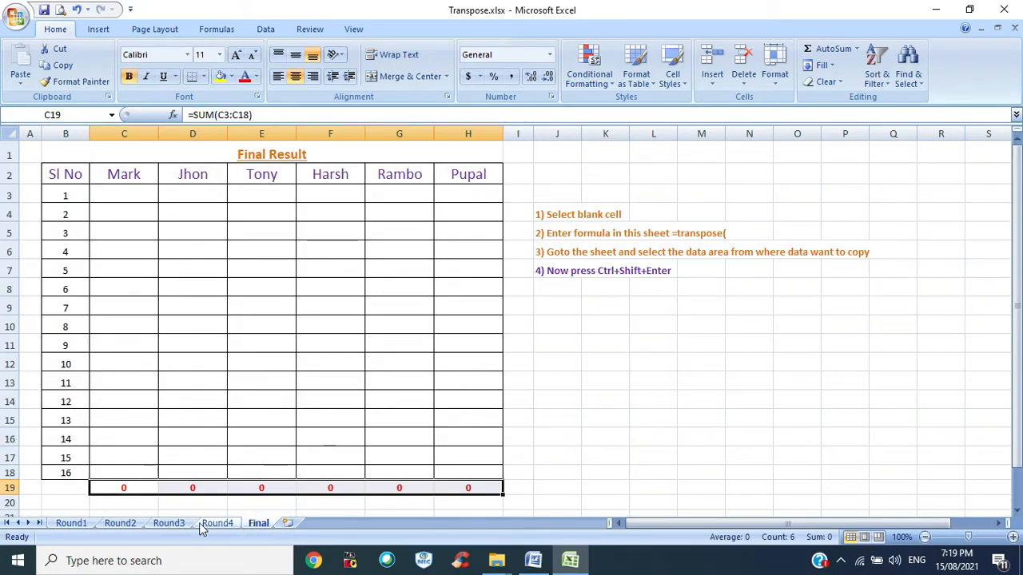
click(80, 525)
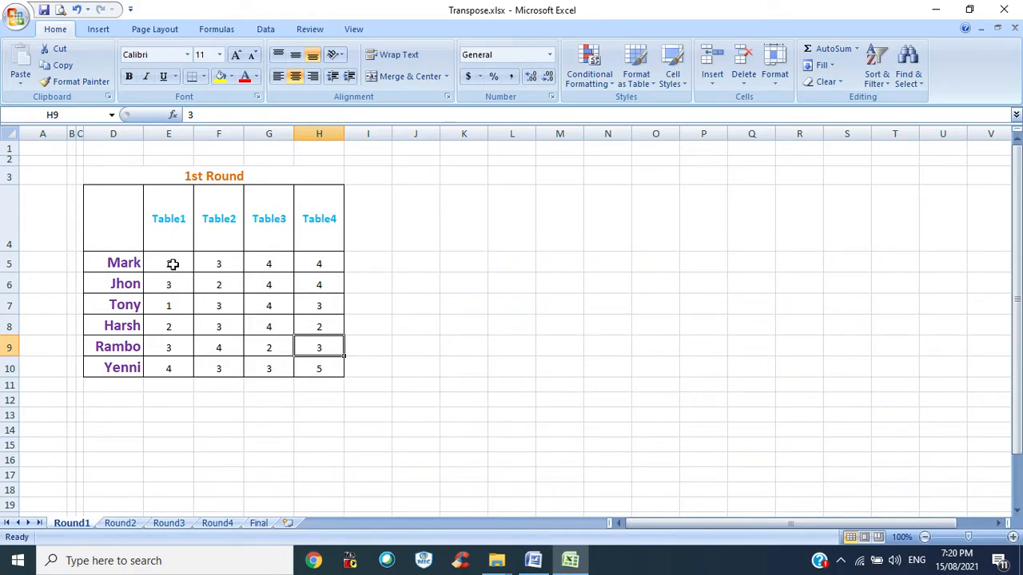
drag(173, 262, 310, 369)
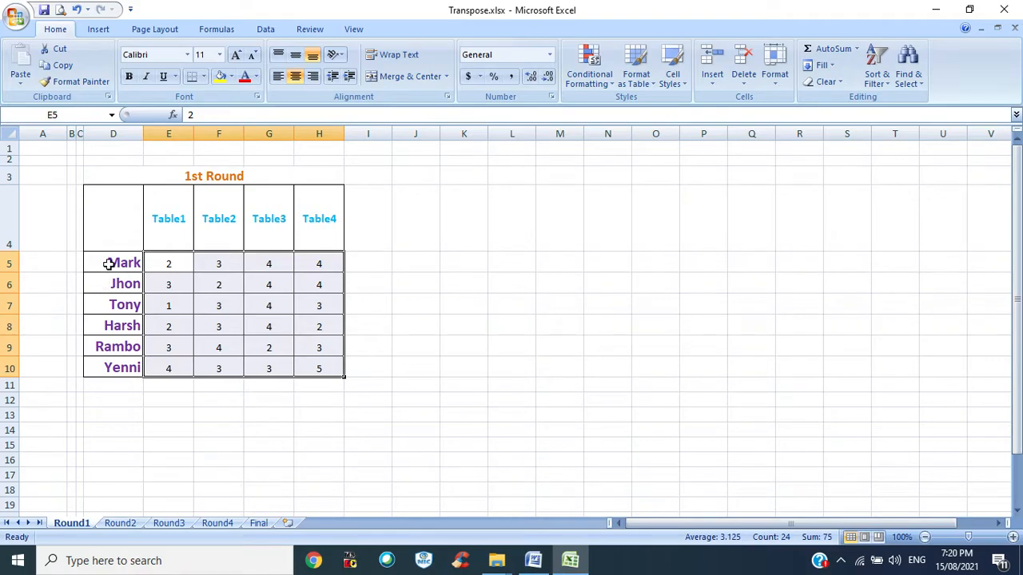
click(160, 265)
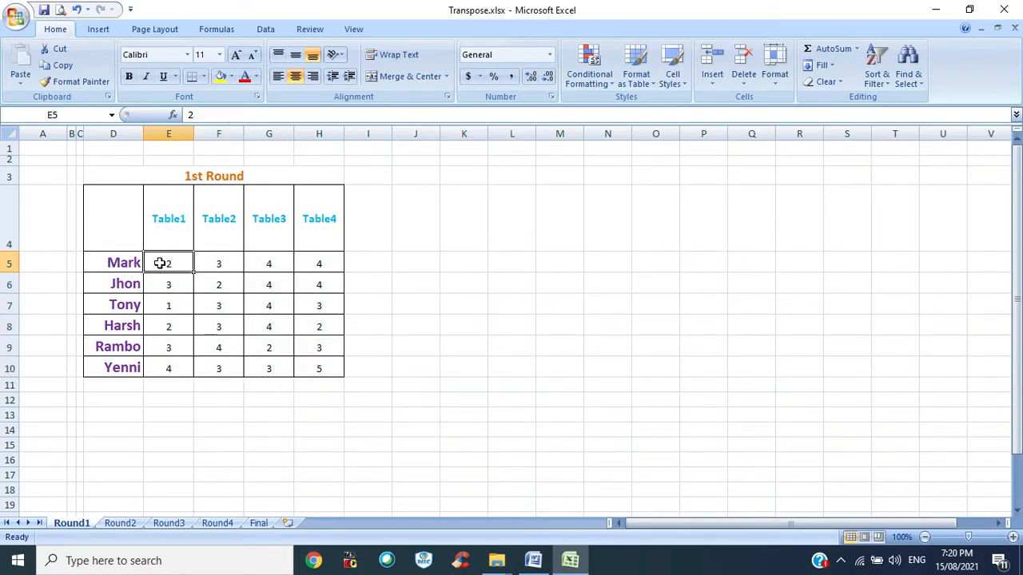
click(219, 263)
click(167, 370)
click(213, 369)
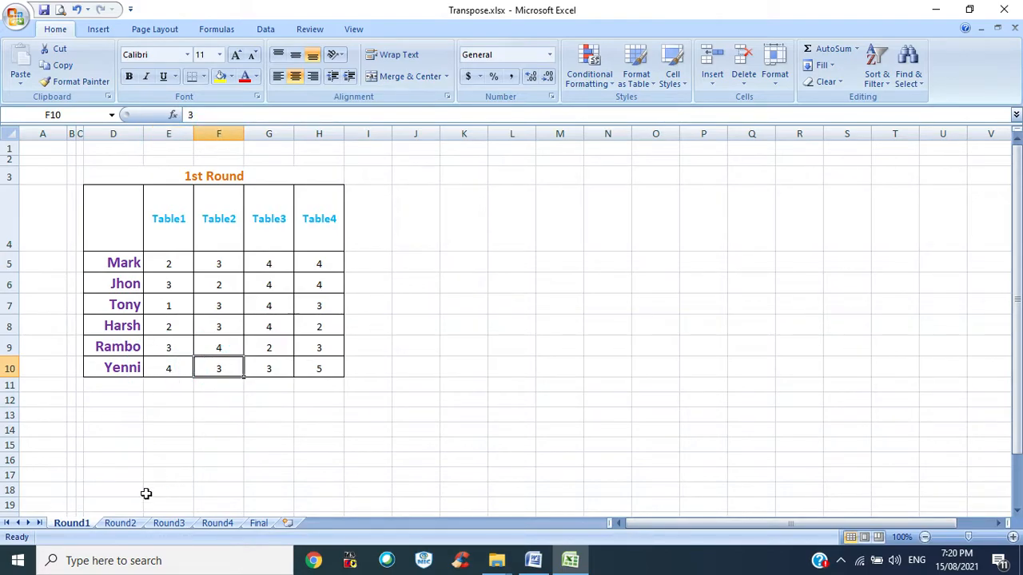
- Inspect the score ranges on the Round2, Round3 and Round4 sheets, then return to the Final sheet
click(120, 524)
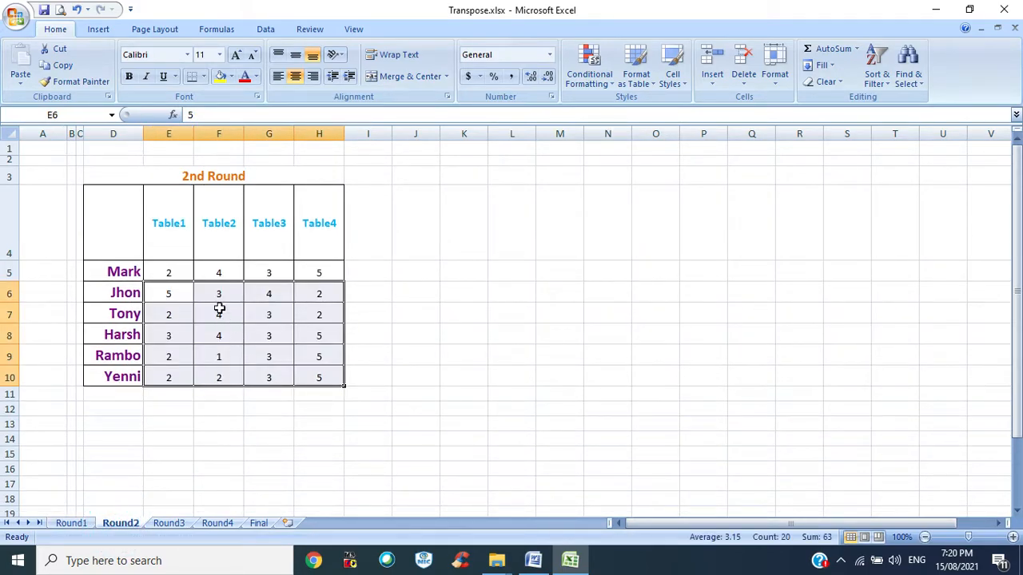
drag(169, 269, 306, 373)
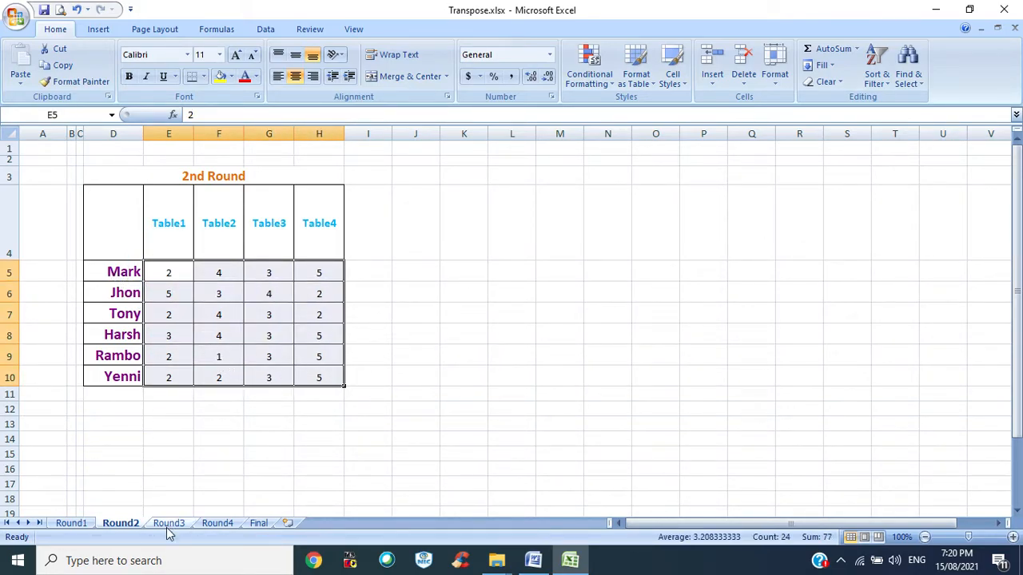
click(178, 438)
click(168, 524)
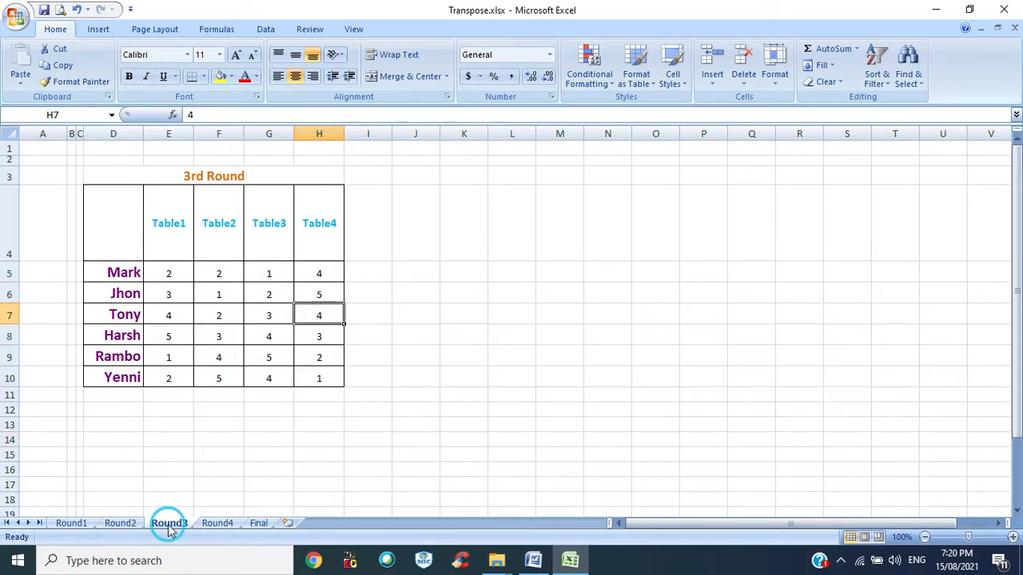
drag(169, 272, 320, 375)
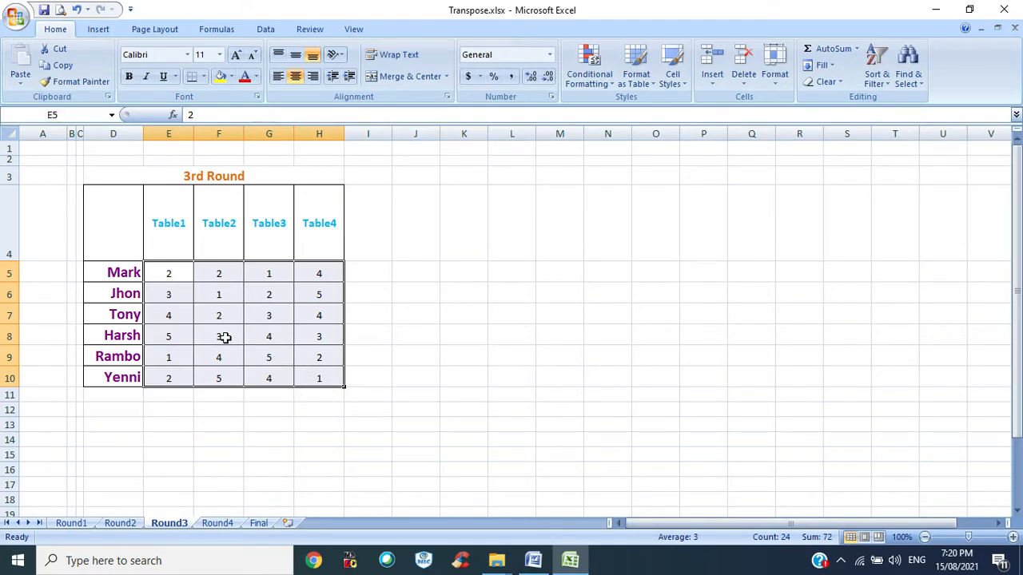
click(217, 523)
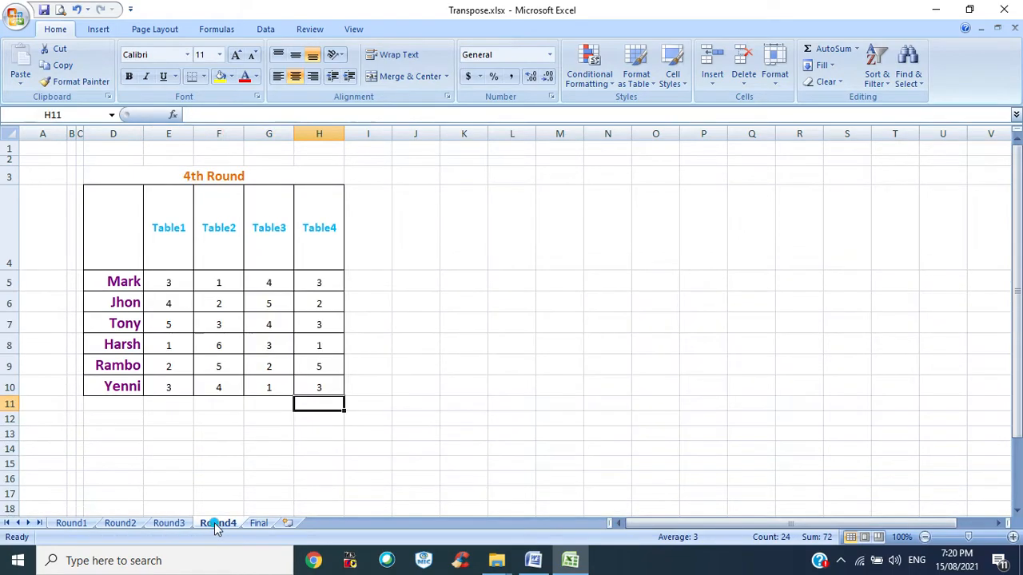
click(196, 404)
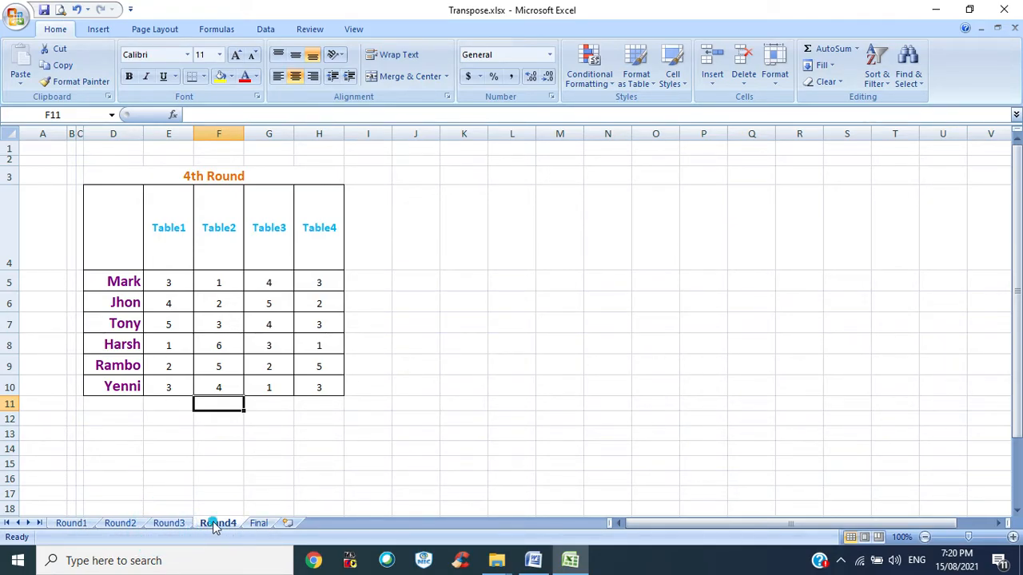
click(258, 524)
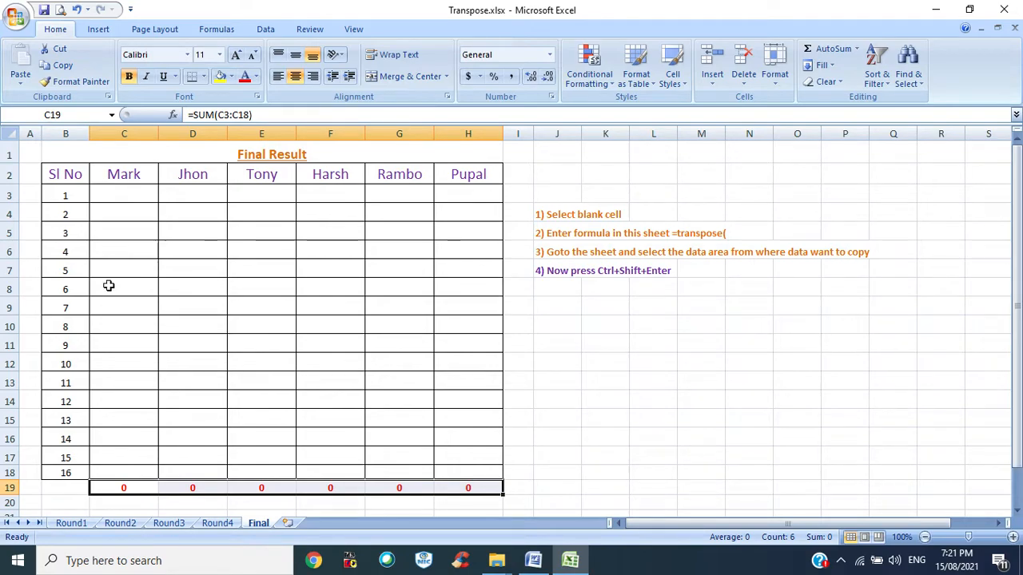
- Review the Table1 to Table4 columns on the Round1 sheet, then return to the Final sheet
click(72, 524)
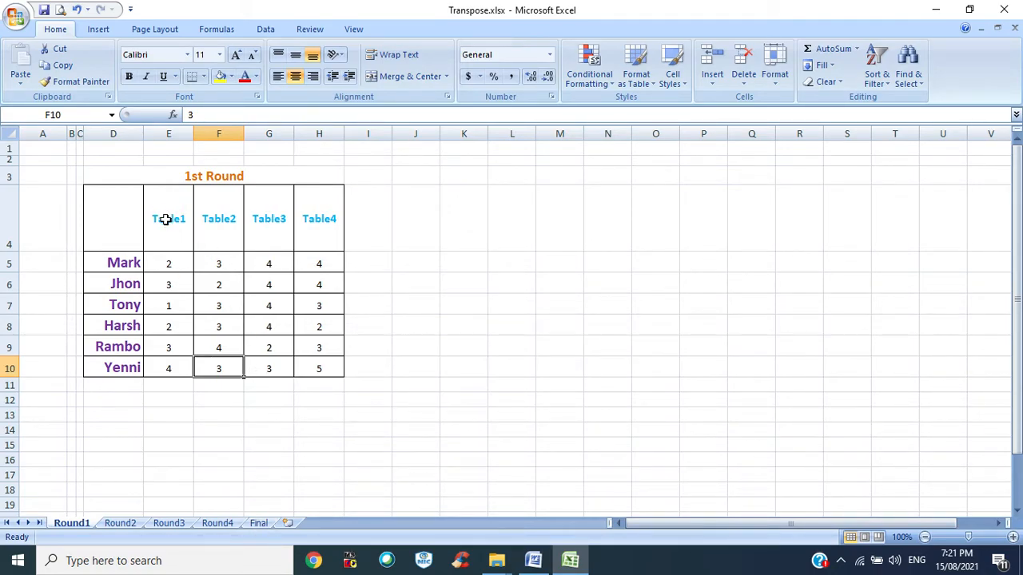
drag(181, 214, 169, 367)
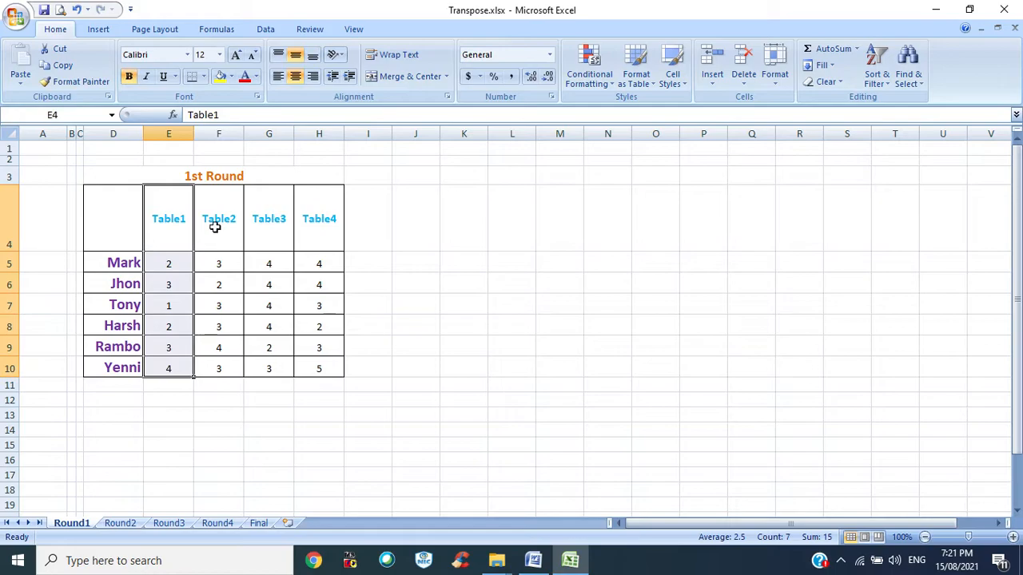
drag(212, 231, 218, 348)
drag(269, 213, 319, 355)
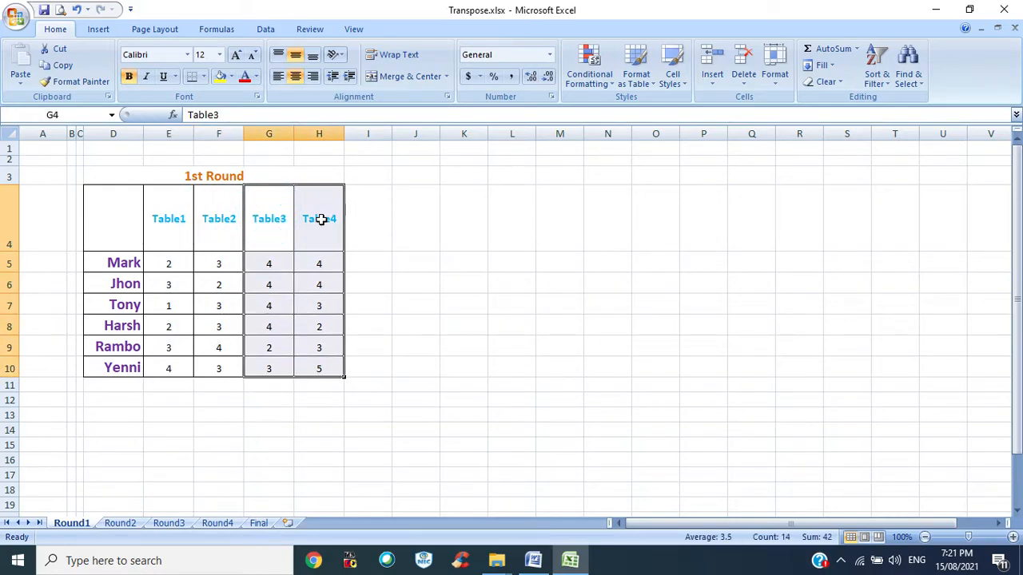
drag(319, 224, 333, 343)
click(258, 523)
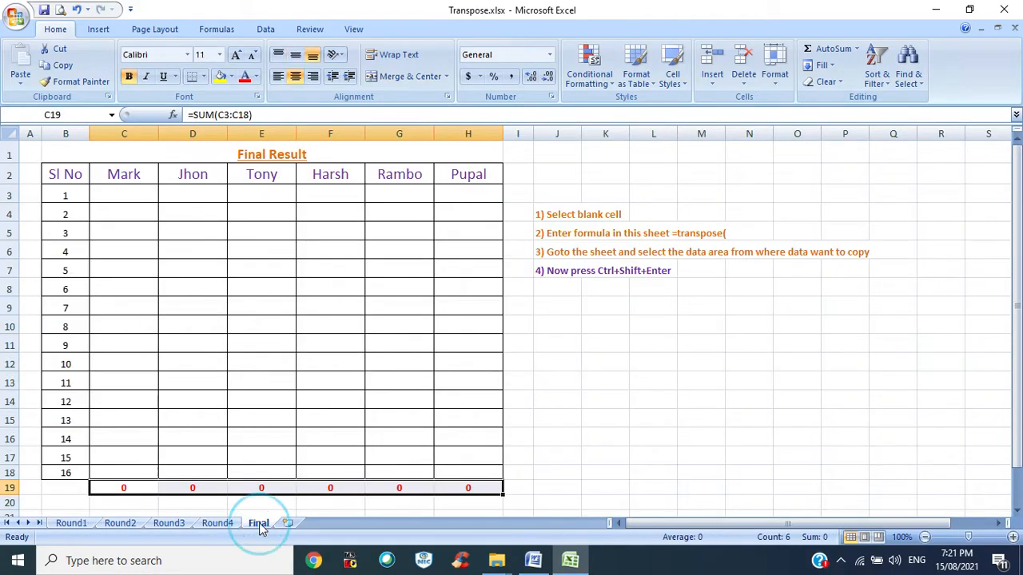
- Fill C3:H6 on the Final sheet with the array formula =TRANSPOSE(Round1!E5:H10)
drag(109, 197, 453, 250)
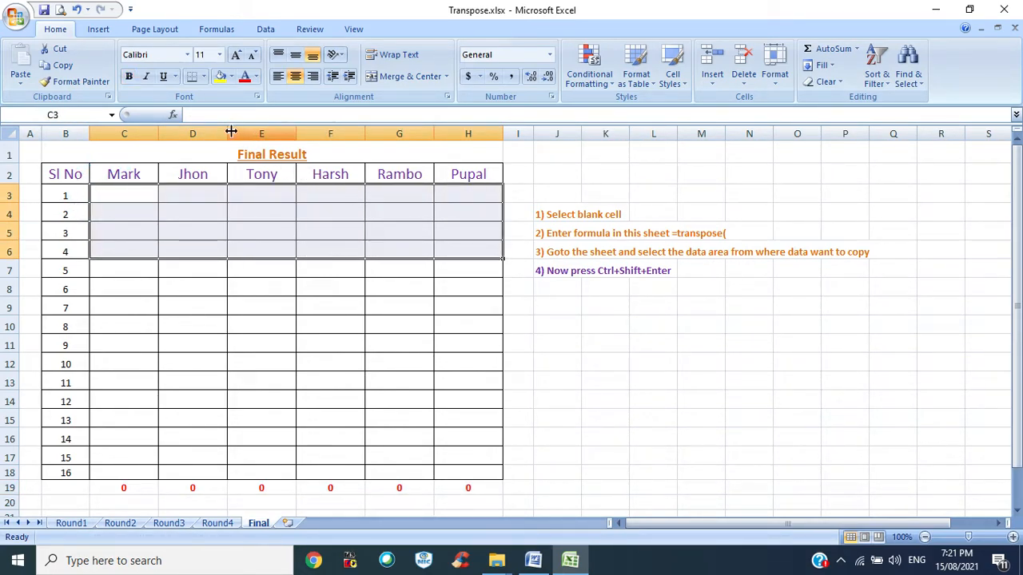
click(192, 113)
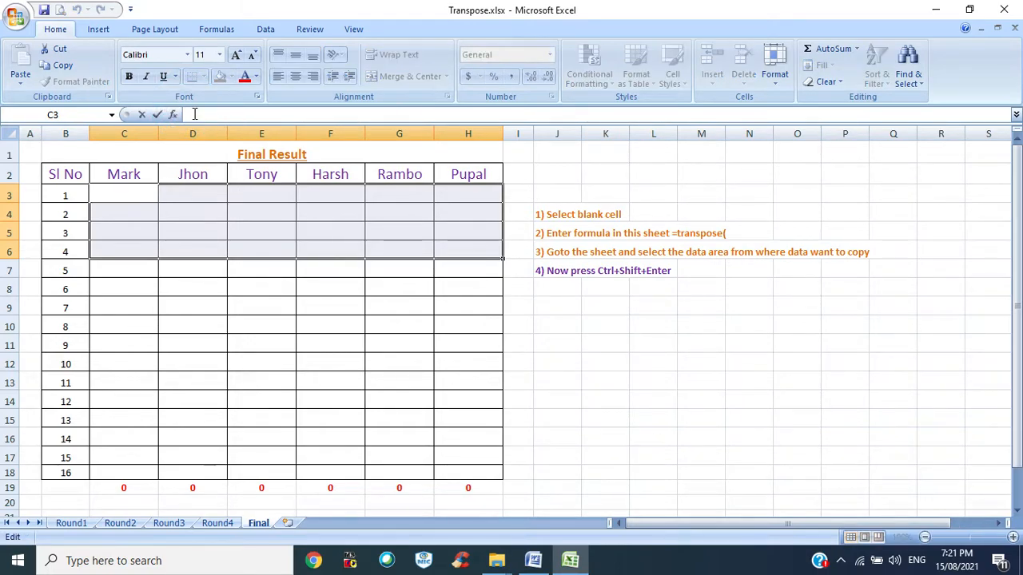
text(=)
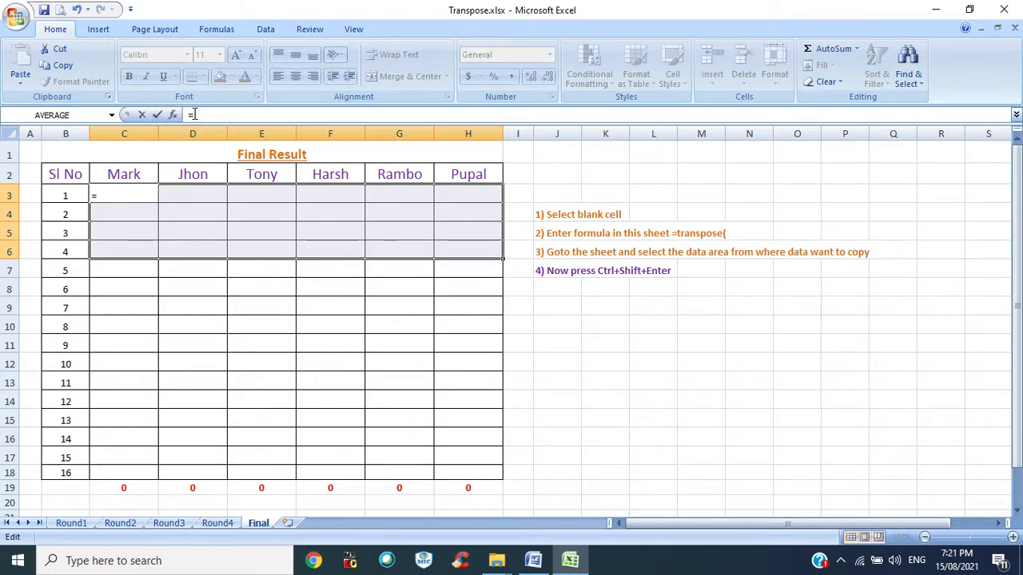
text(tran)
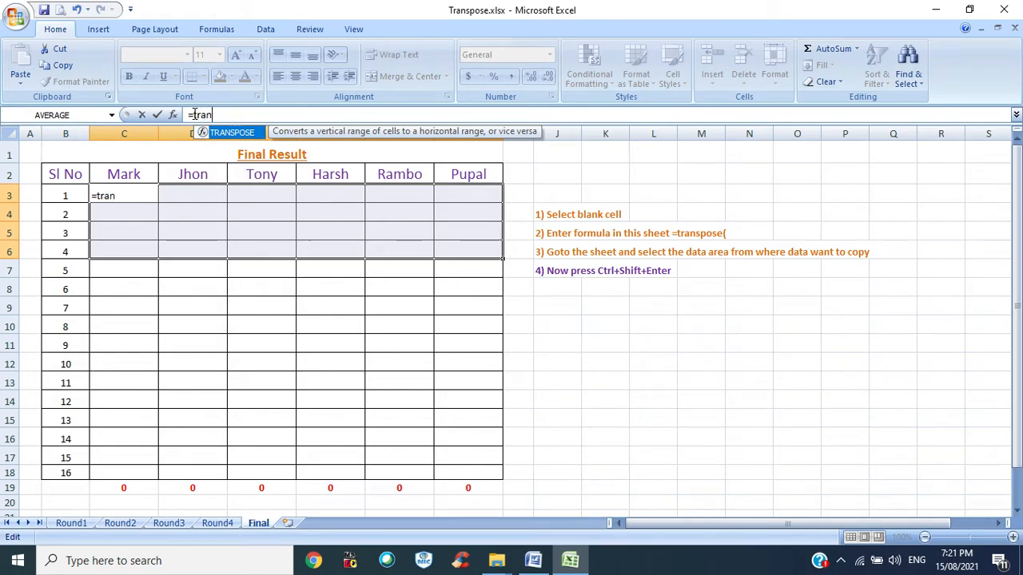
text(s)
key(Tab)
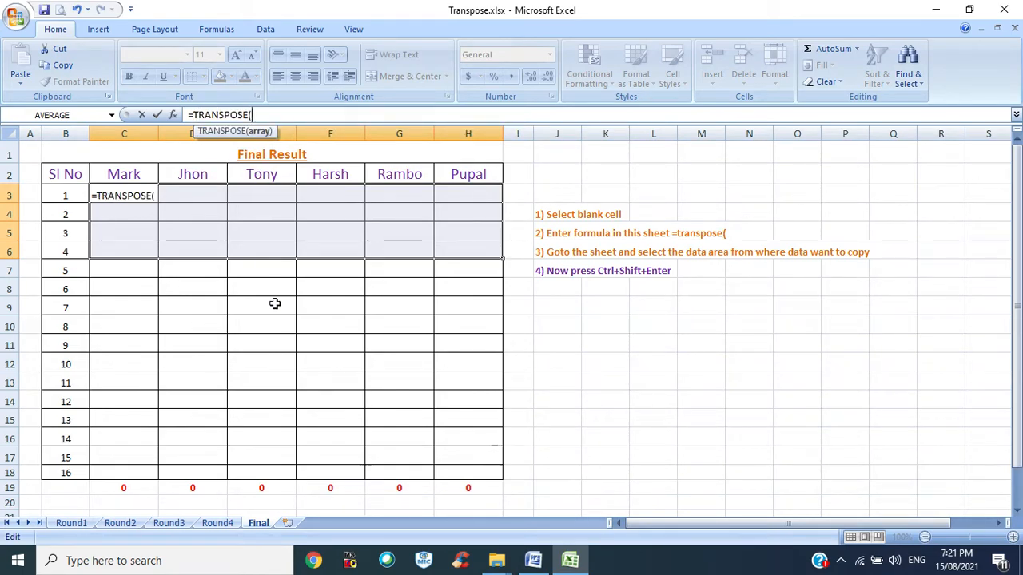
click(71, 523)
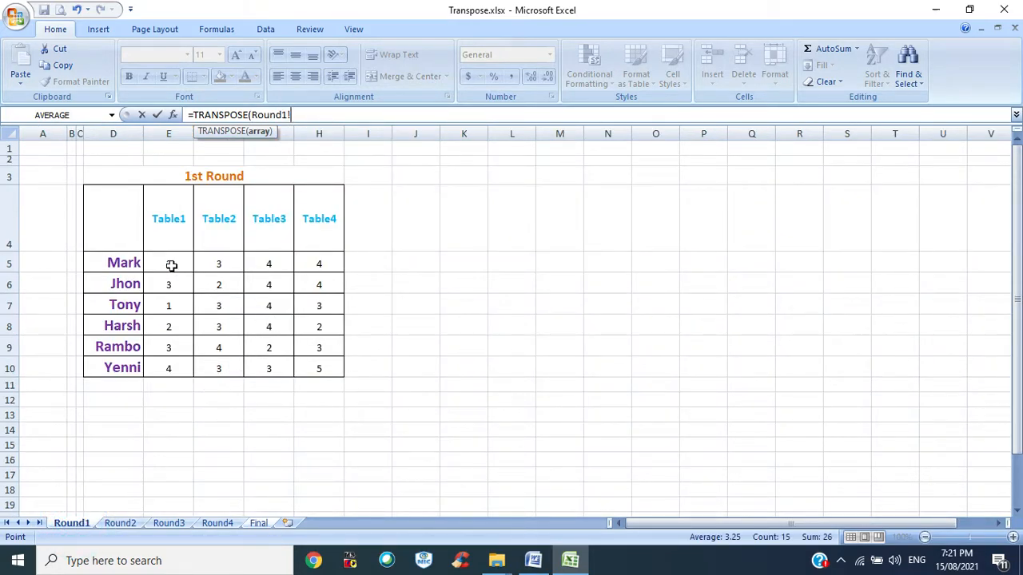
drag(169, 263, 309, 365)
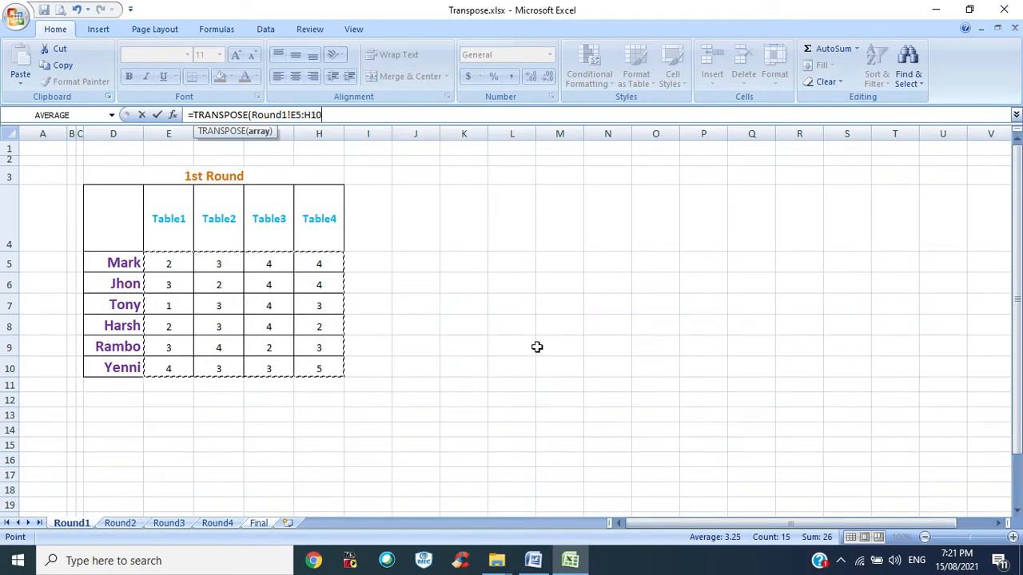
key(ctrl+shift+Return)
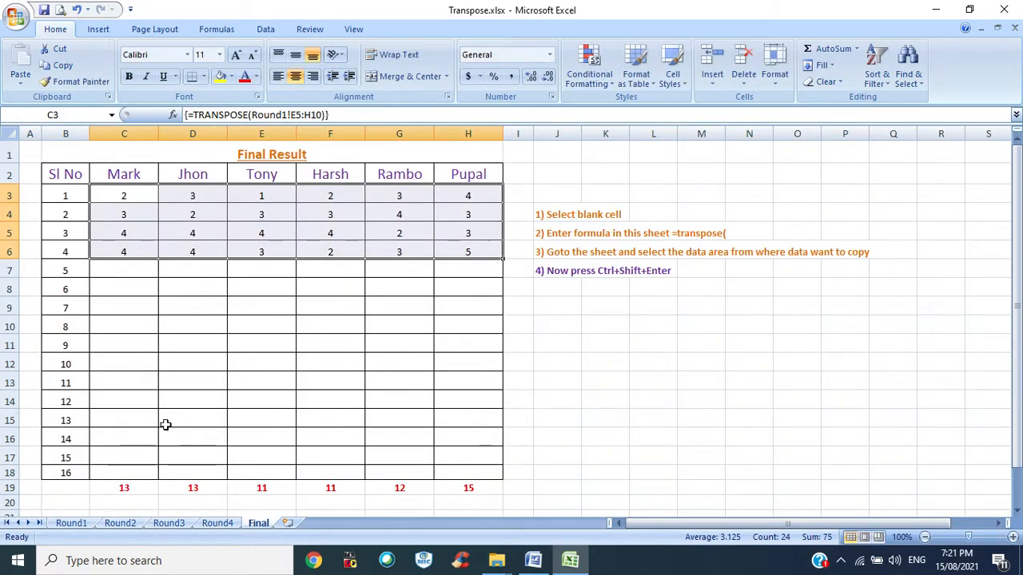
- Compare the transposed values in rows 3 to 6 with the Round1 source table
click(71, 525)
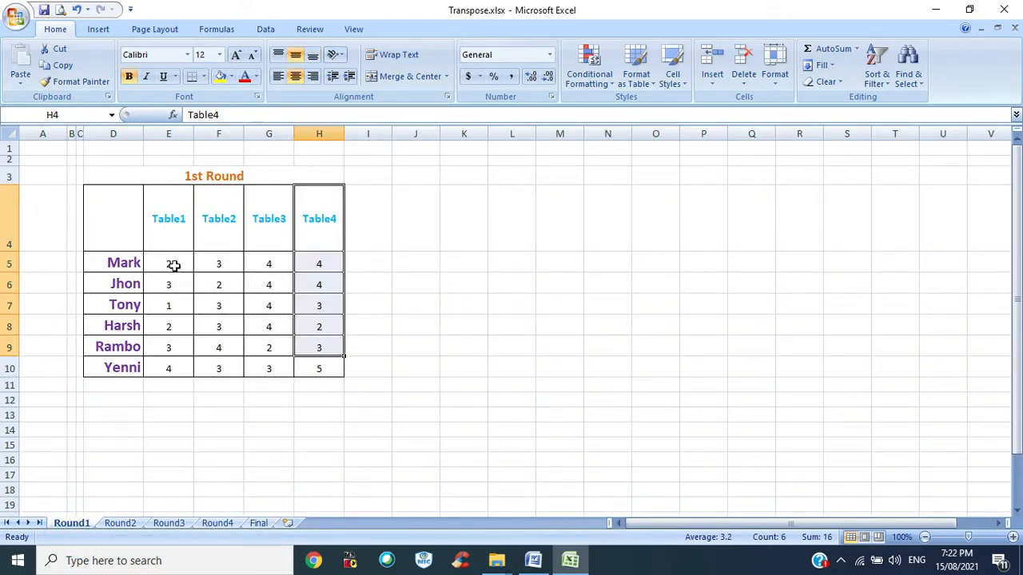
drag(175, 262, 171, 347)
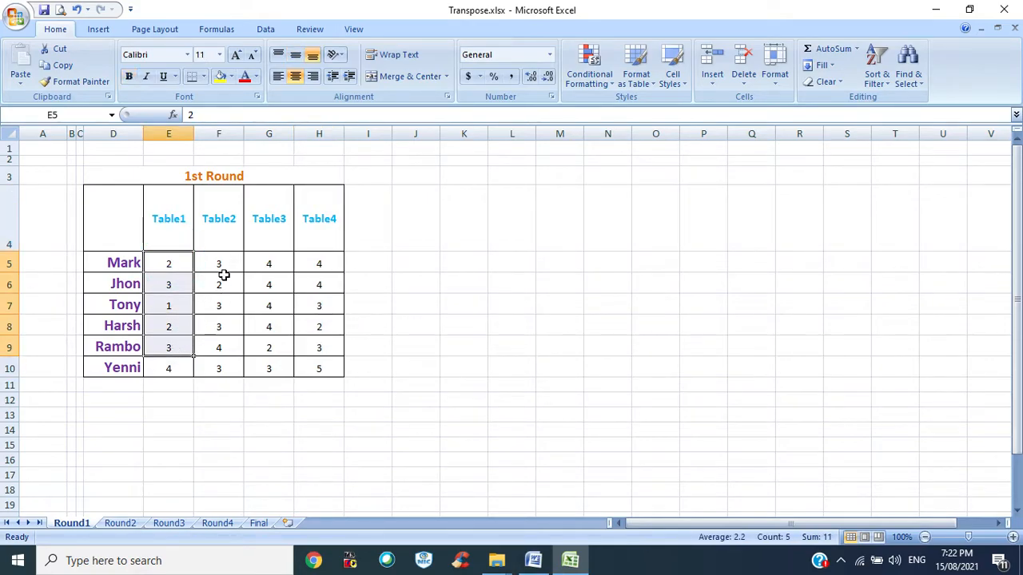
click(258, 523)
click(125, 196)
click(176, 195)
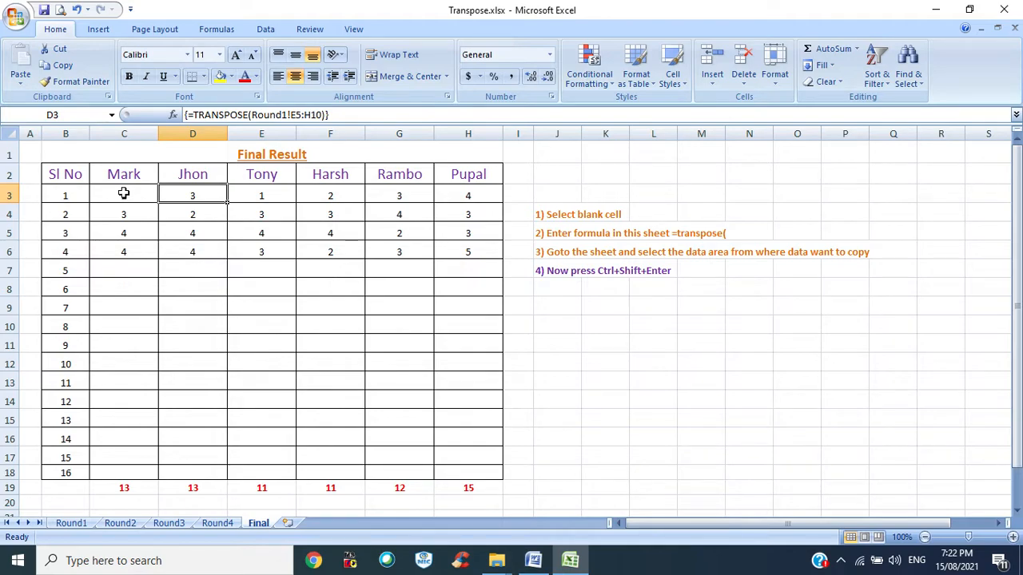
drag(131, 198, 469, 197)
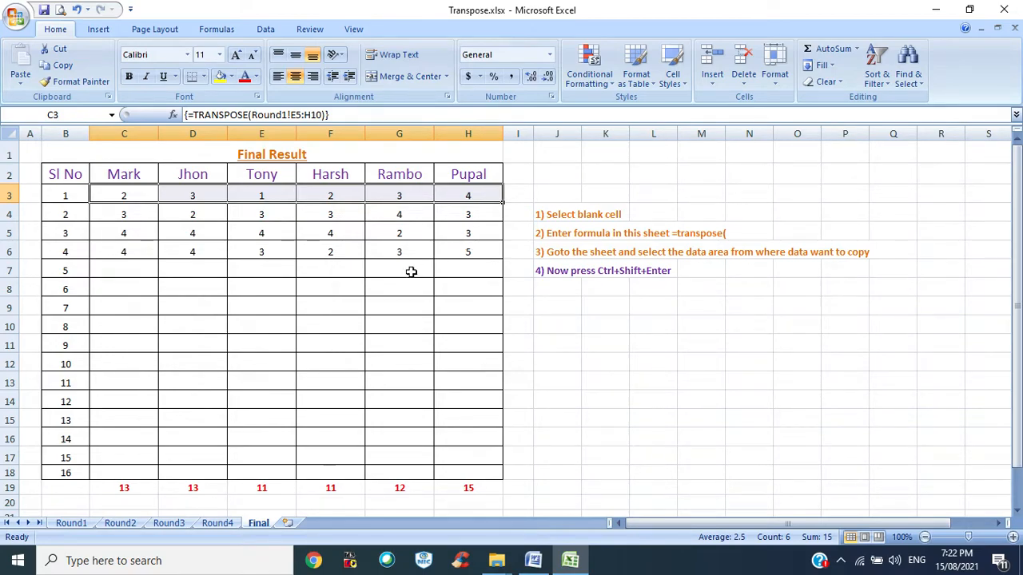
click(124, 271)
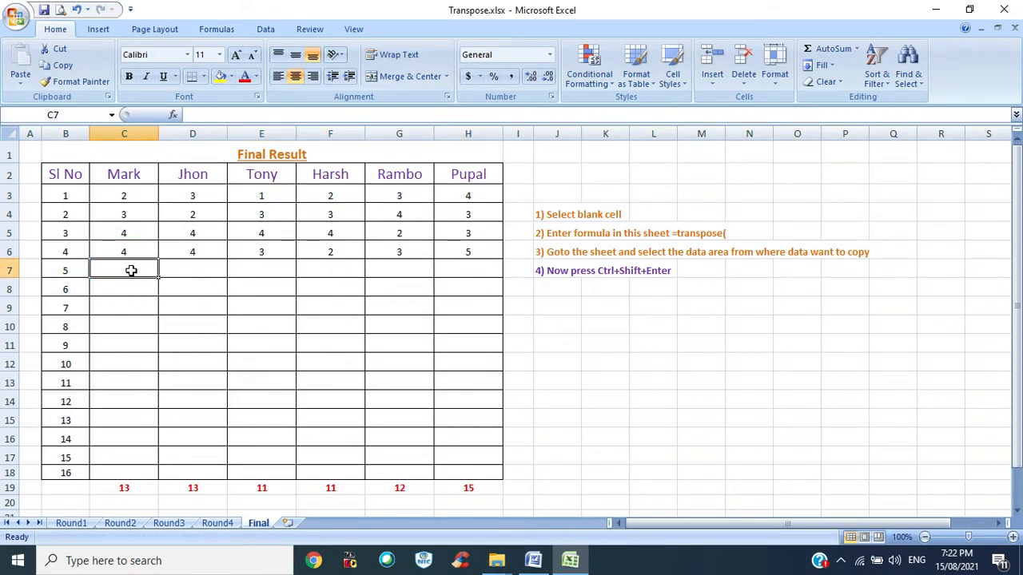
- Fill C7:H10 on the Final sheet with the array formula =TRANSPOSE(Round2!E5:H10)
drag(135, 269, 457, 326)
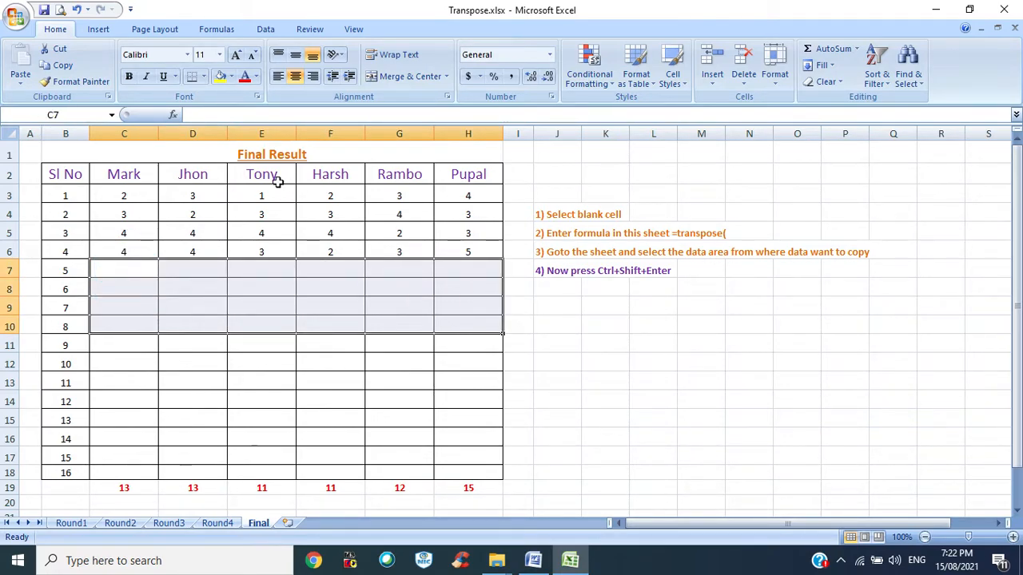
click(202, 113)
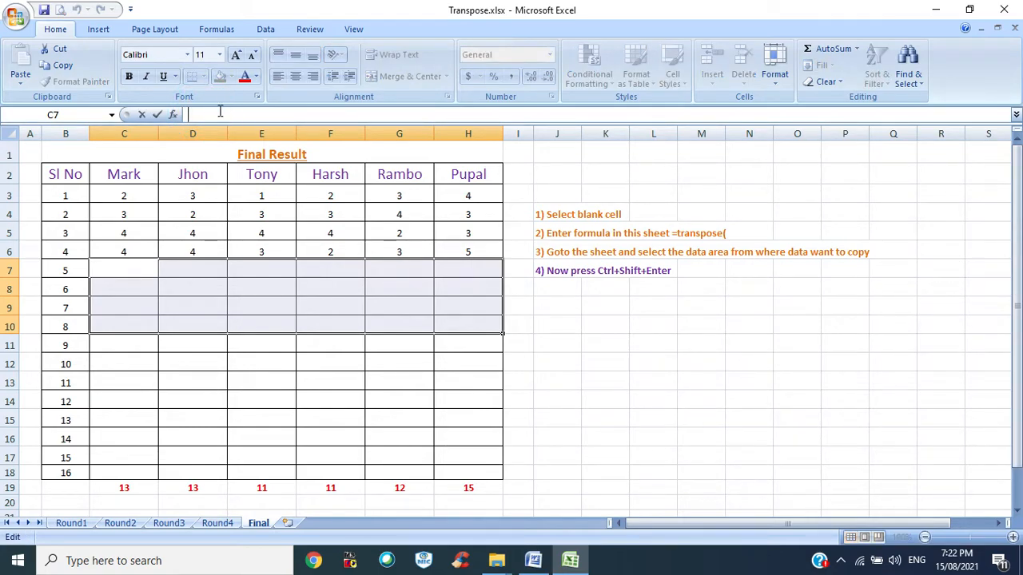
text(=tr)
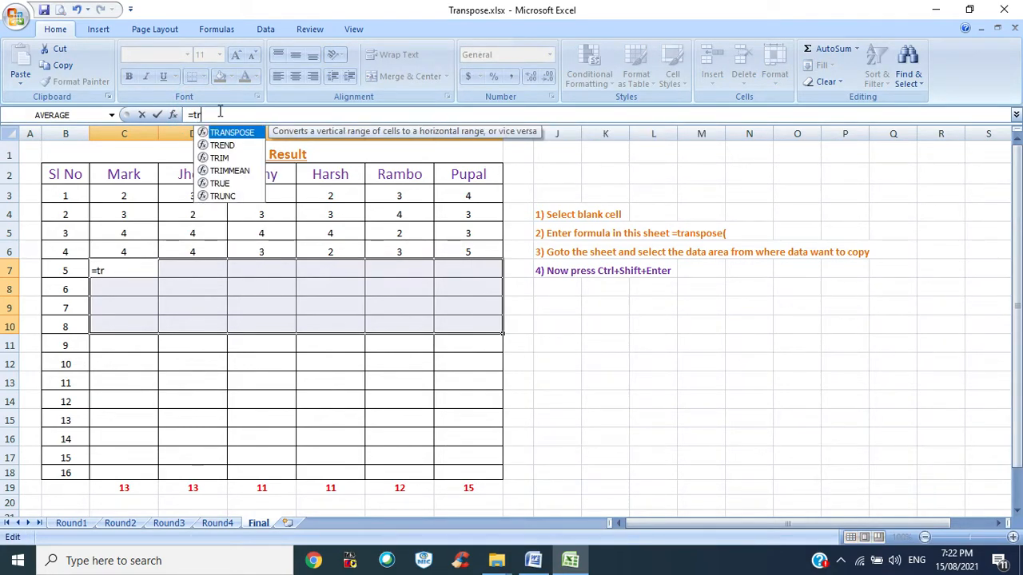
key(Tab)
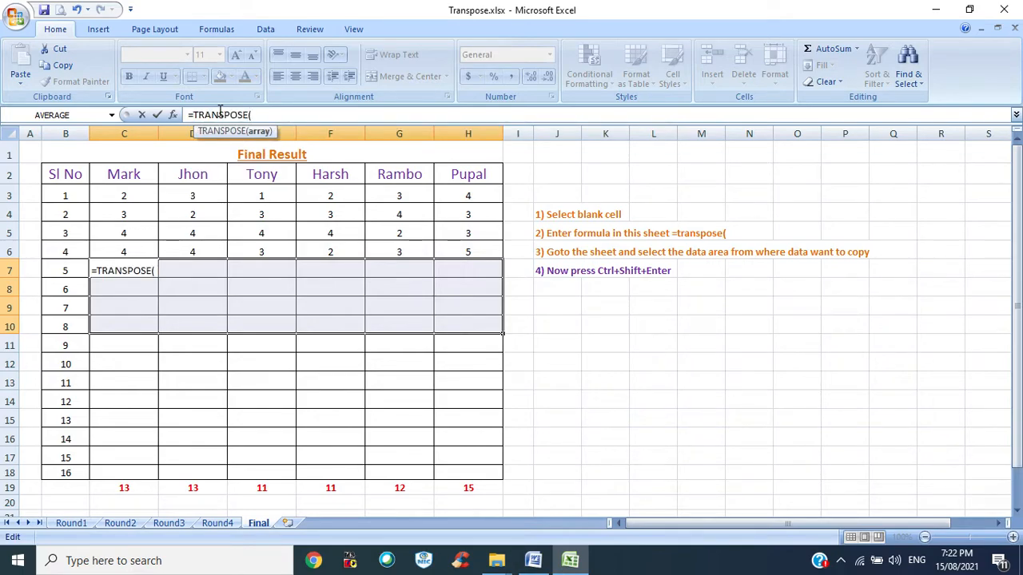
click(120, 525)
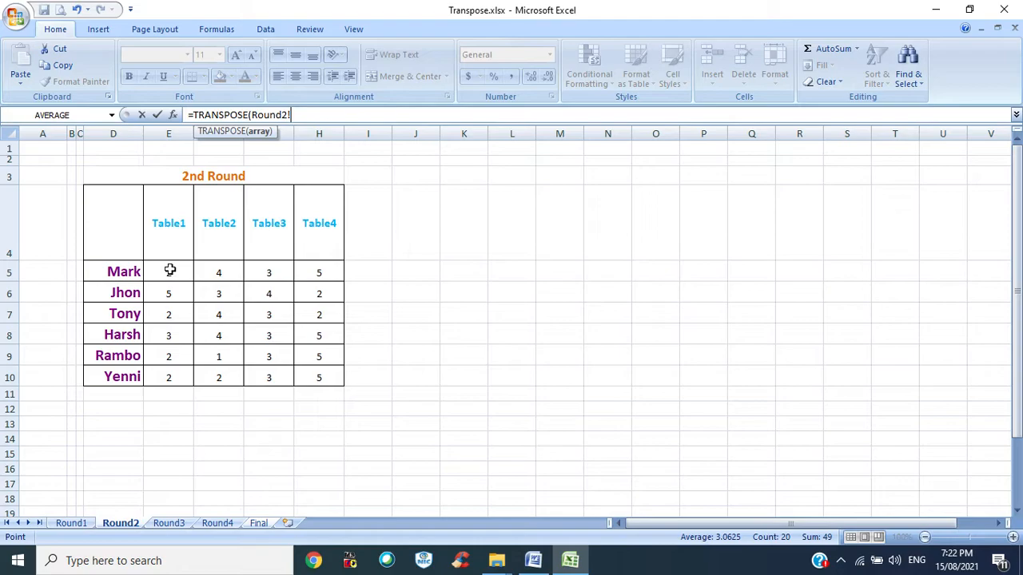
drag(169, 270, 304, 372)
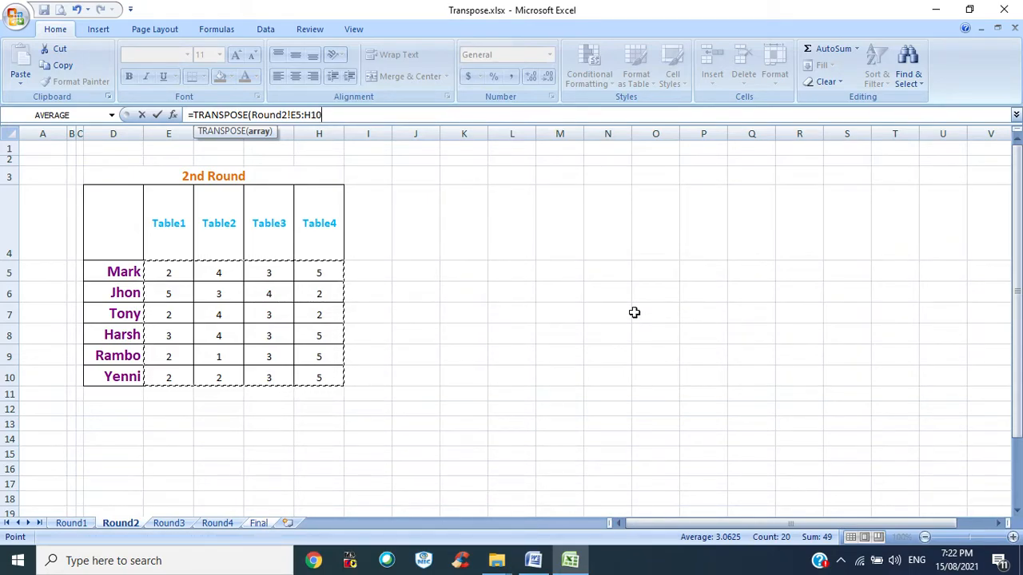
key(ctrl+shift+Return)
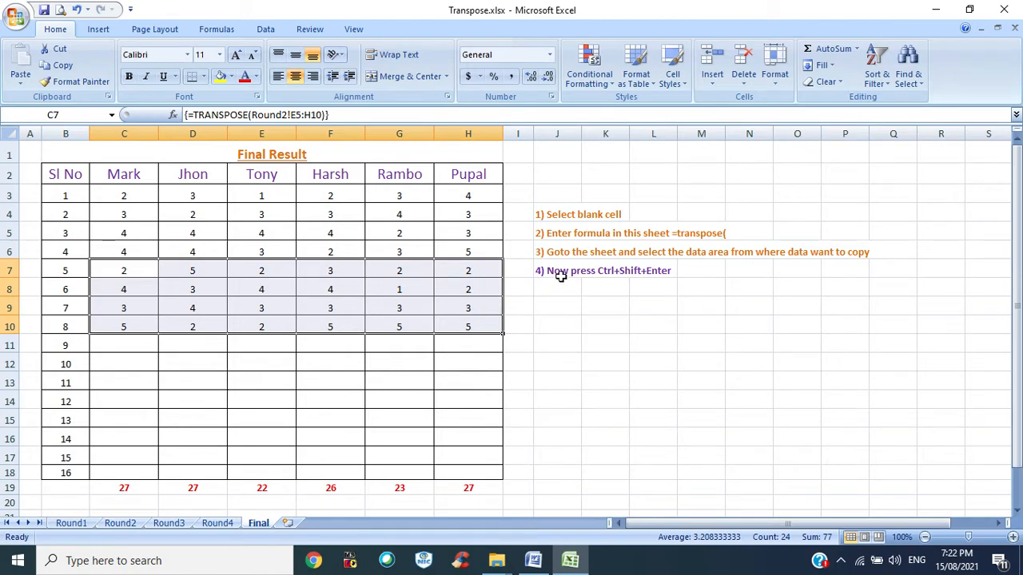
drag(561, 272, 590, 272)
drag(630, 271, 647, 271)
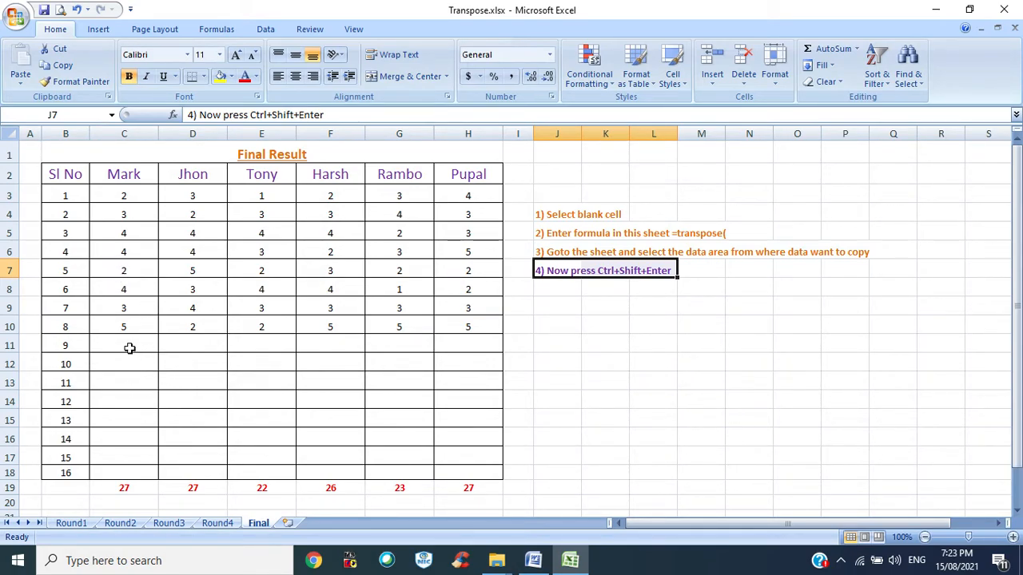
drag(127, 342, 446, 398)
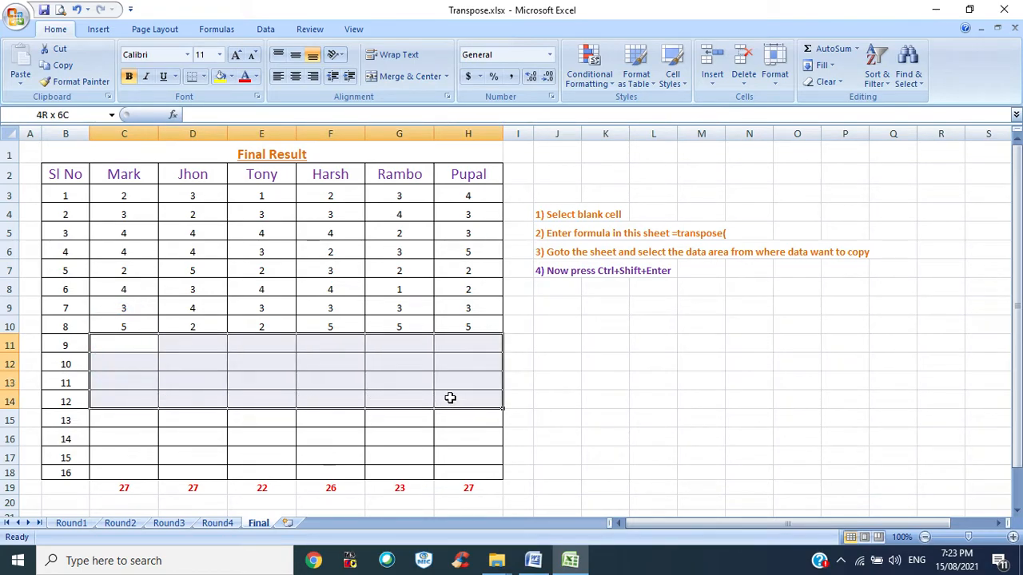
drag(450, 398, 449, 398)
drag(296, 407, 210, 376)
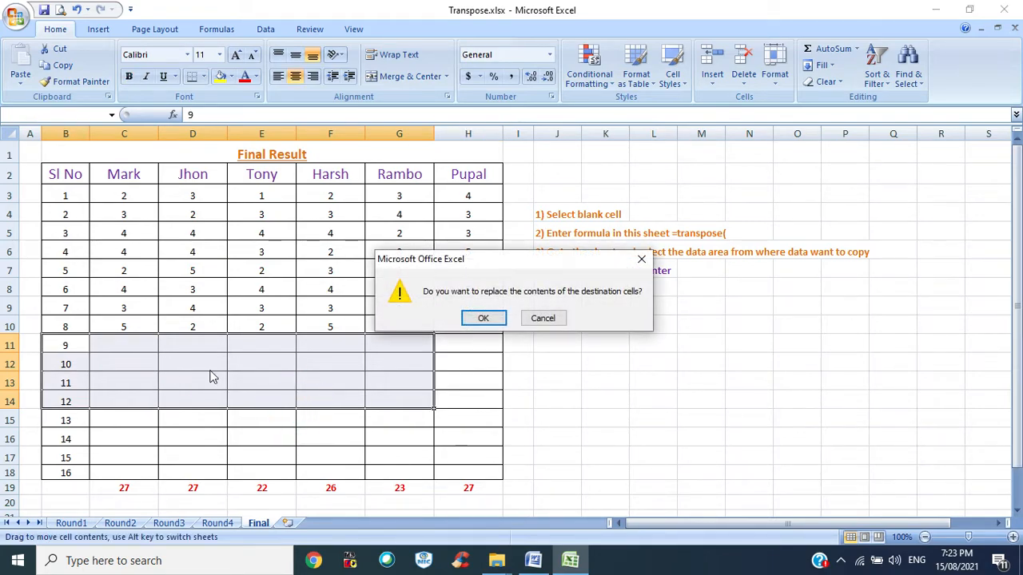
click(542, 320)
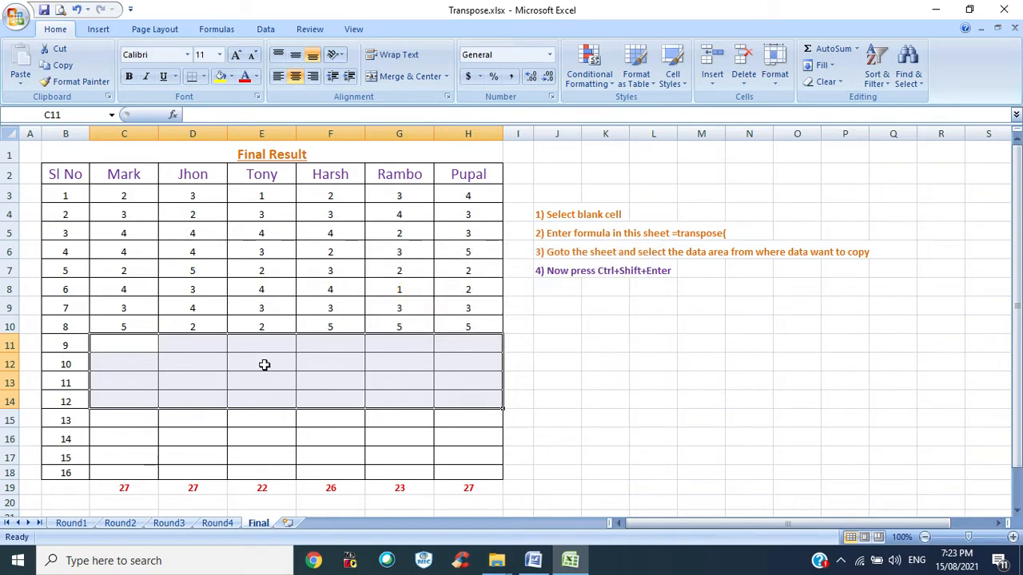
- Fill C11:H14 on the Final sheet with the array formula =TRANSPOSE(Round3!E5:H10)
click(178, 381)
drag(128, 342, 484, 397)
click(196, 115)
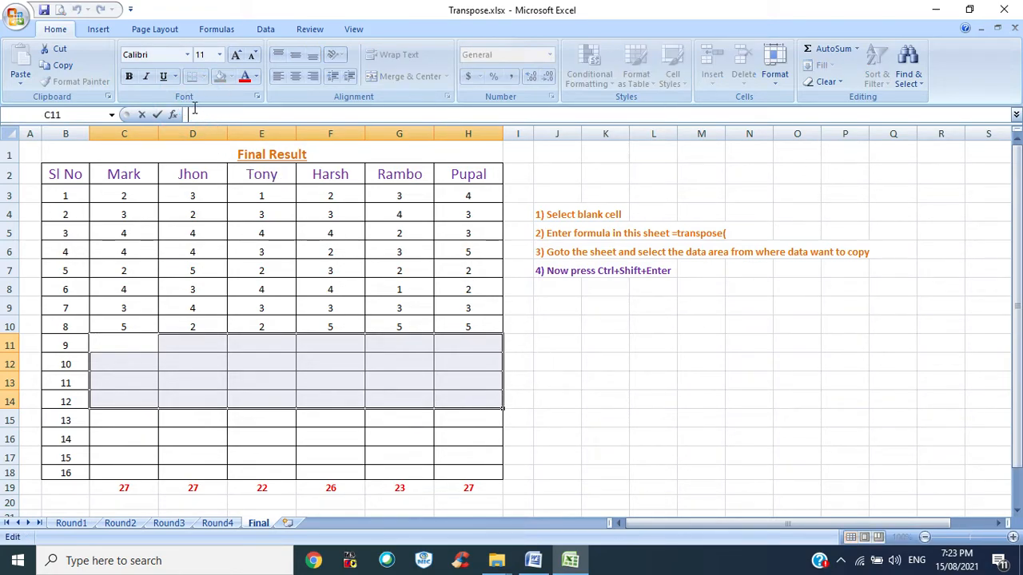
text(=tr)
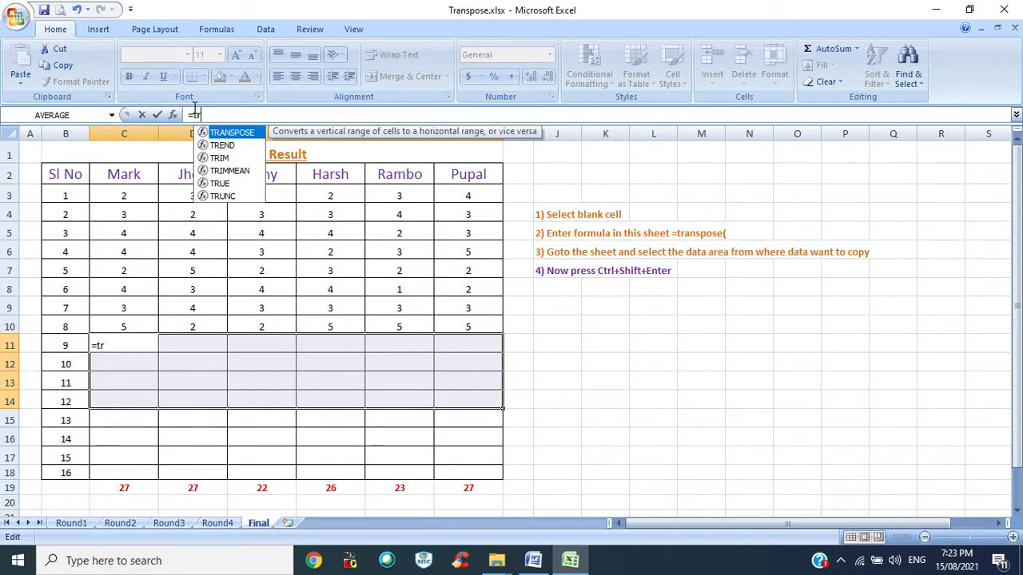
key(Tab)
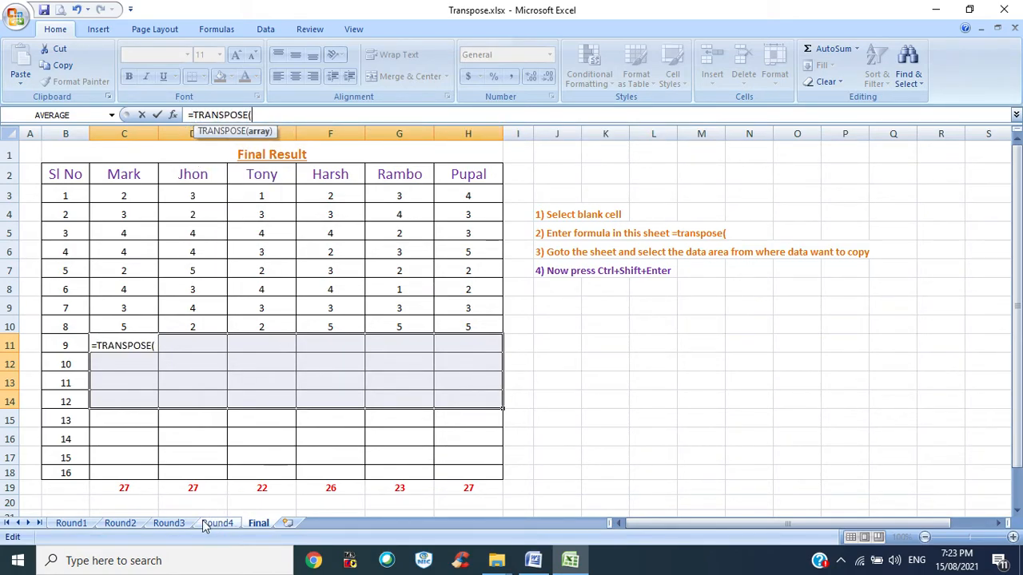
click(168, 523)
drag(174, 282, 324, 367)
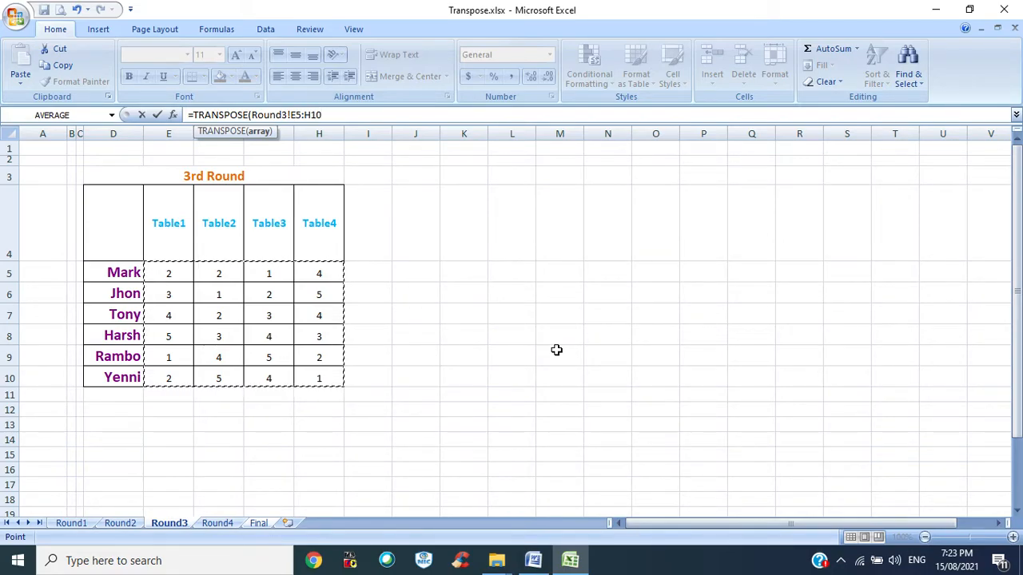
key(ctrl+shift+Return)
click(278, 381)
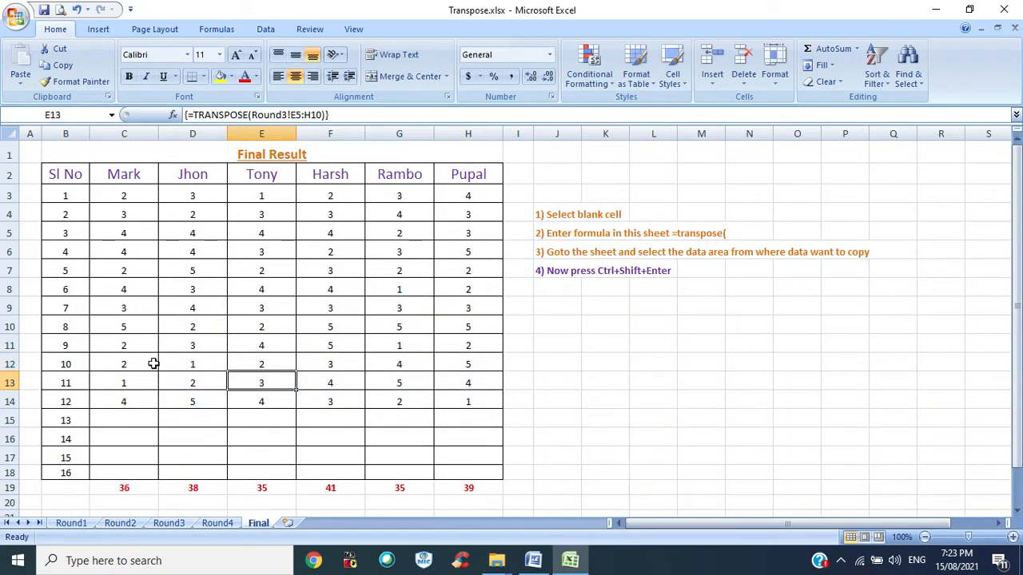
- Fill C15:H18 on the Final sheet with the array formula =TRANSPOSE(Round4!E5:H10)
drag(130, 345, 452, 397)
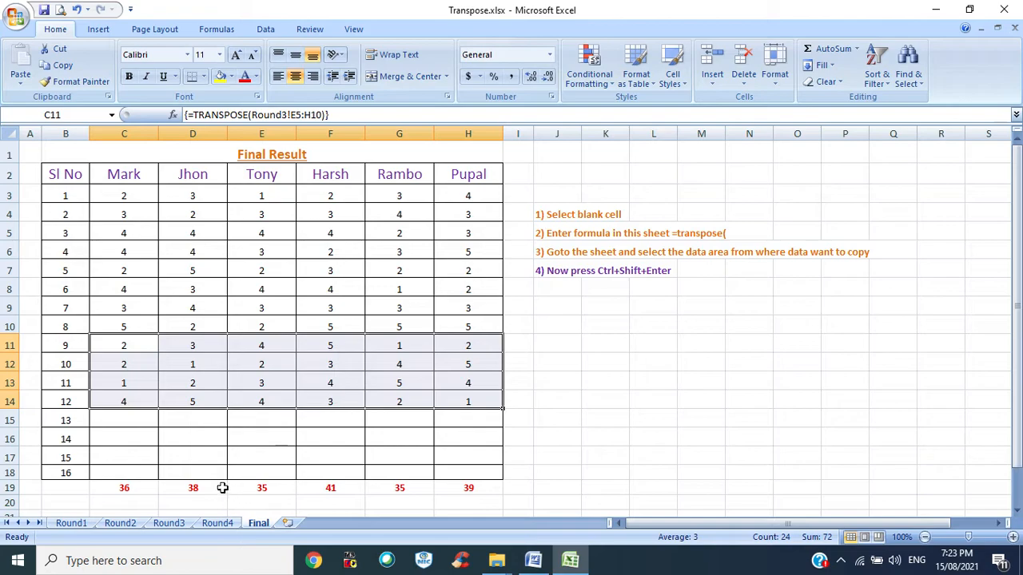
click(126, 418)
click(133, 472)
drag(135, 421, 459, 476)
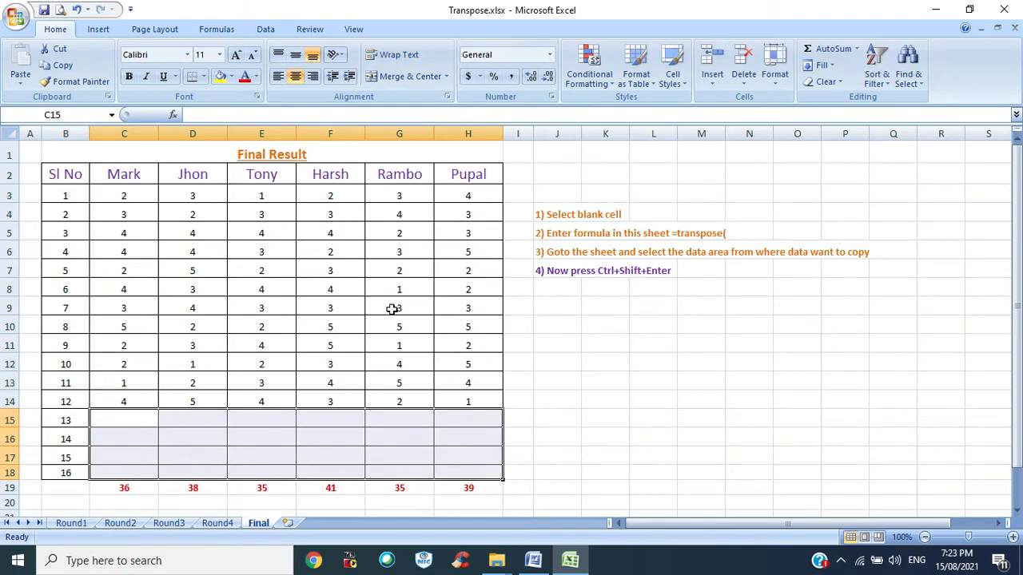
click(196, 114)
text(=tr)
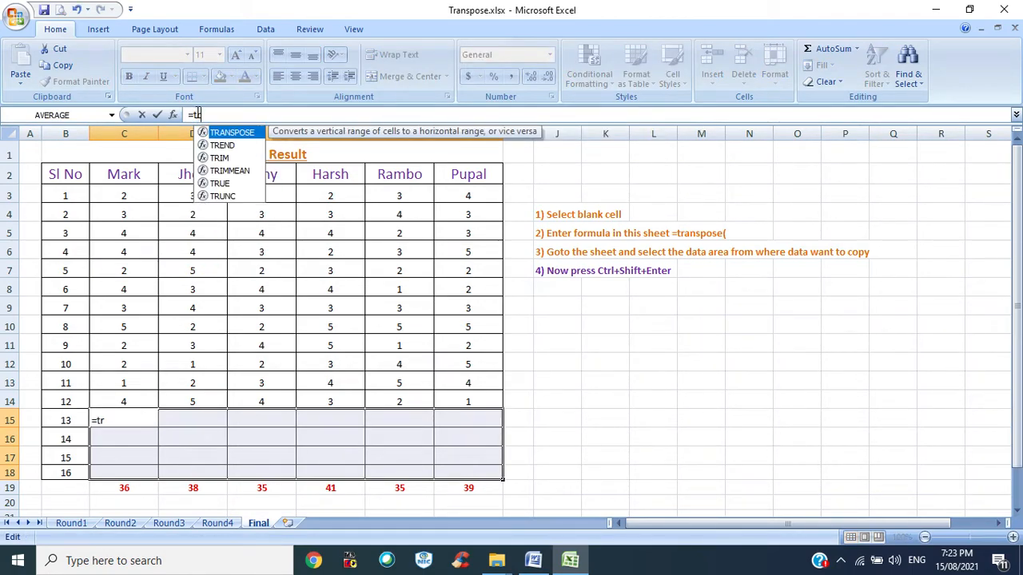
key(Tab)
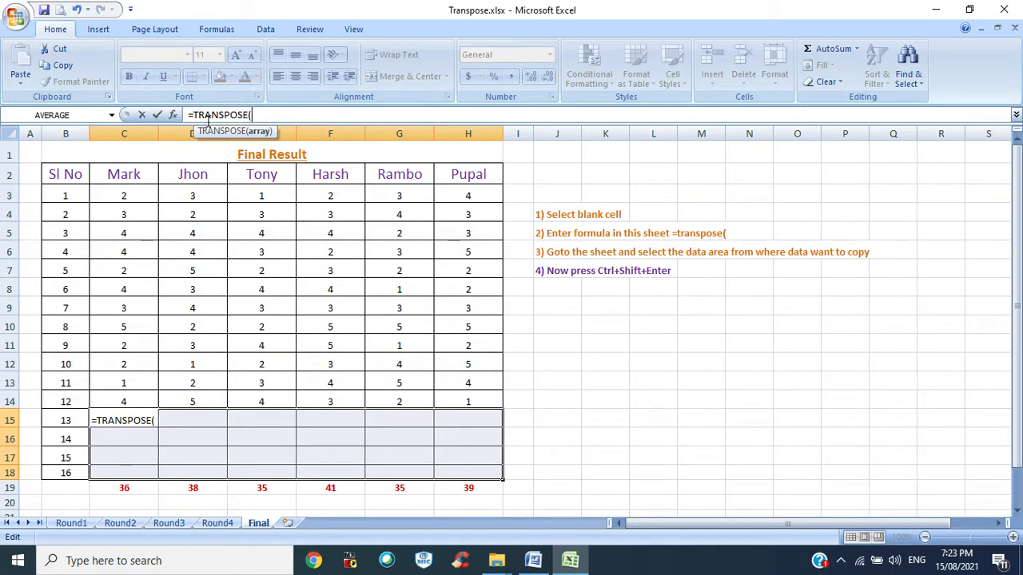
click(219, 525)
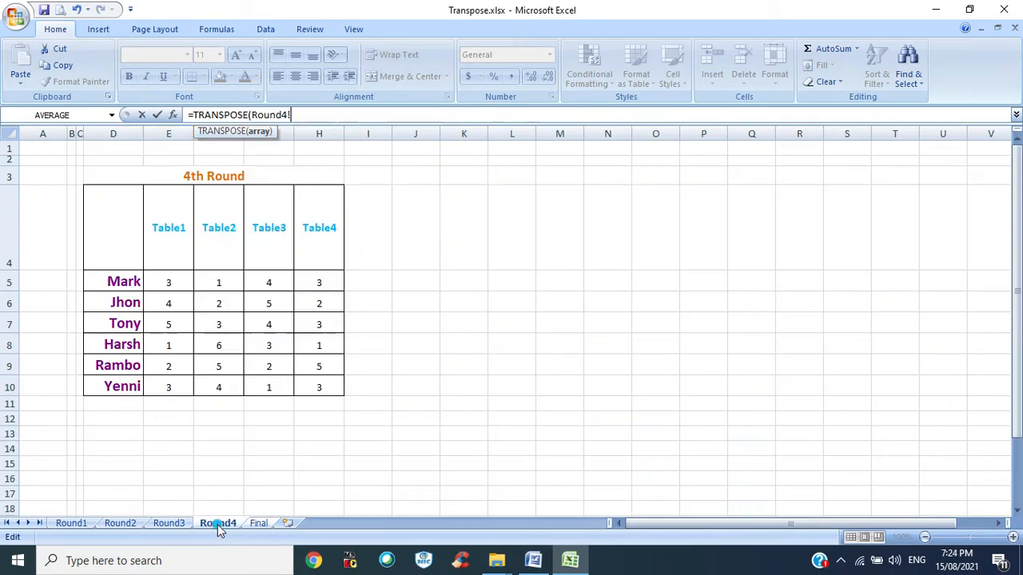
drag(169, 282, 302, 386)
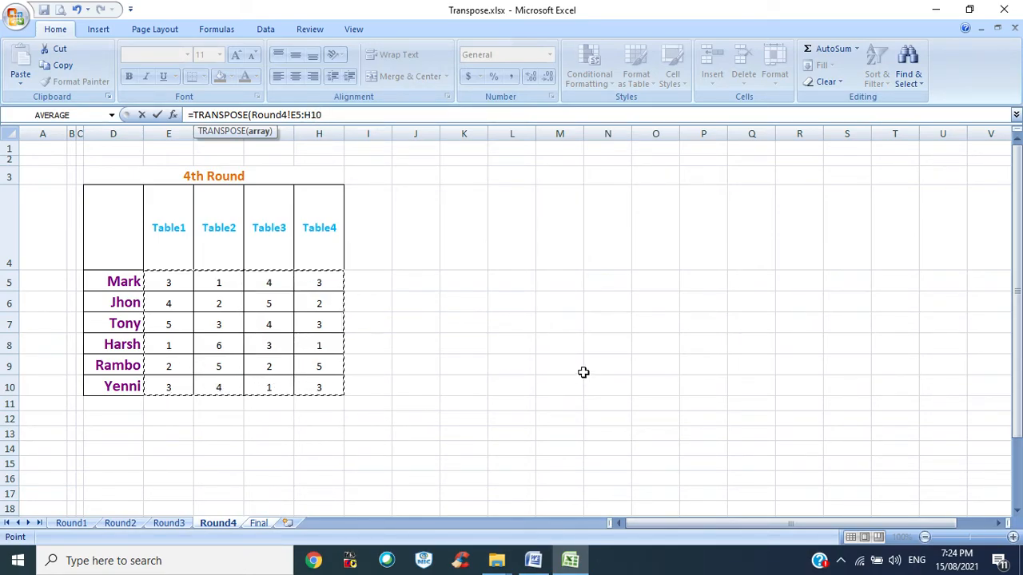
key(ctrl+shift+Return)
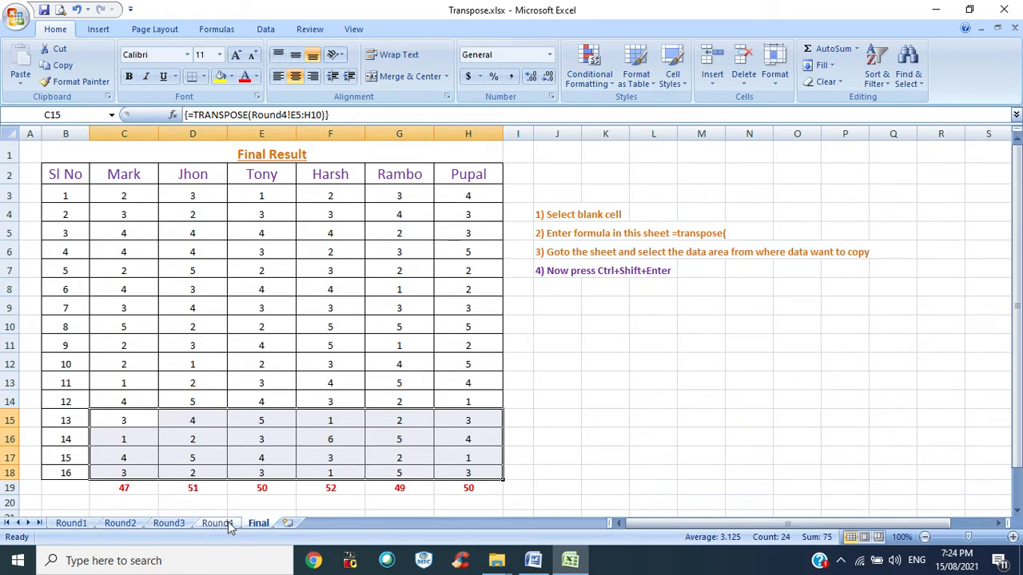
- Inspect the totals row beneath the filled table, including the SUM formula in F19
scroll(667, 403, down, 1)
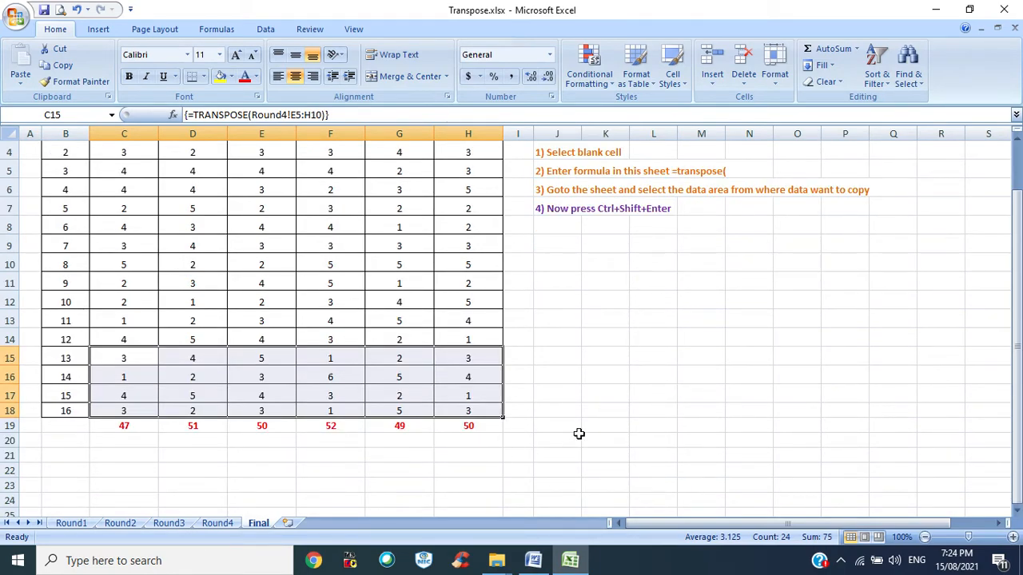
scroll(615, 418, up, 1)
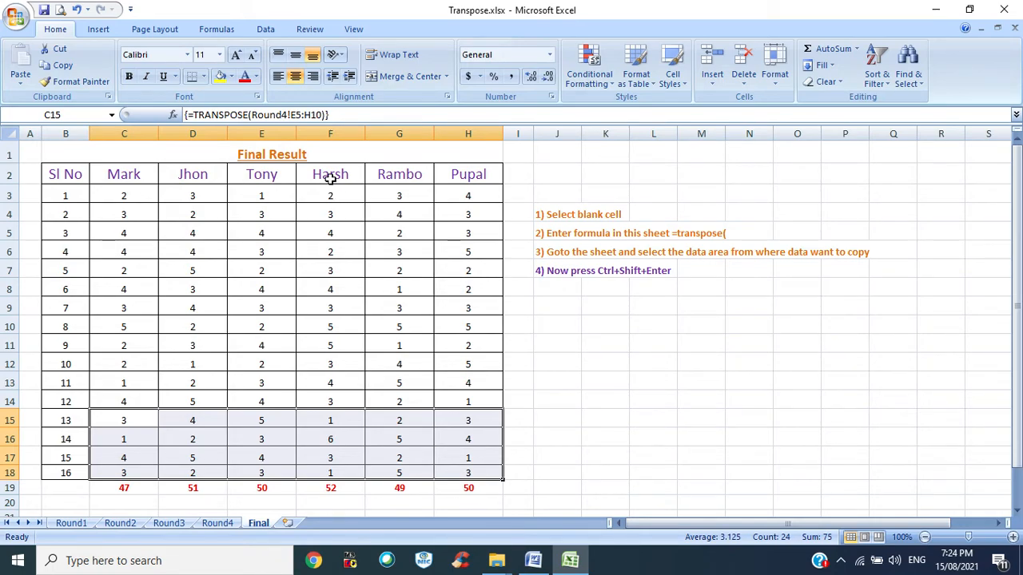
click(330, 488)
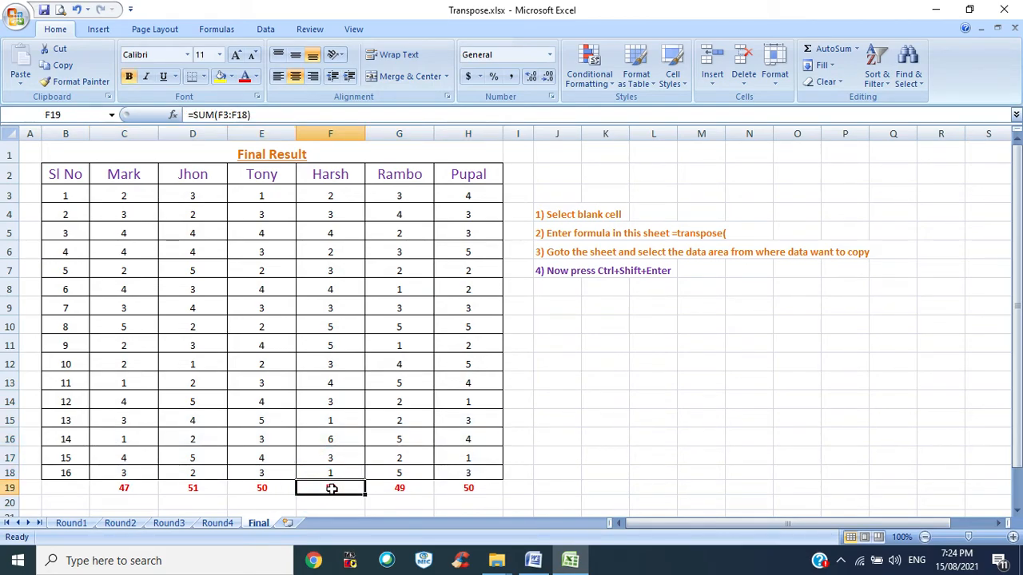